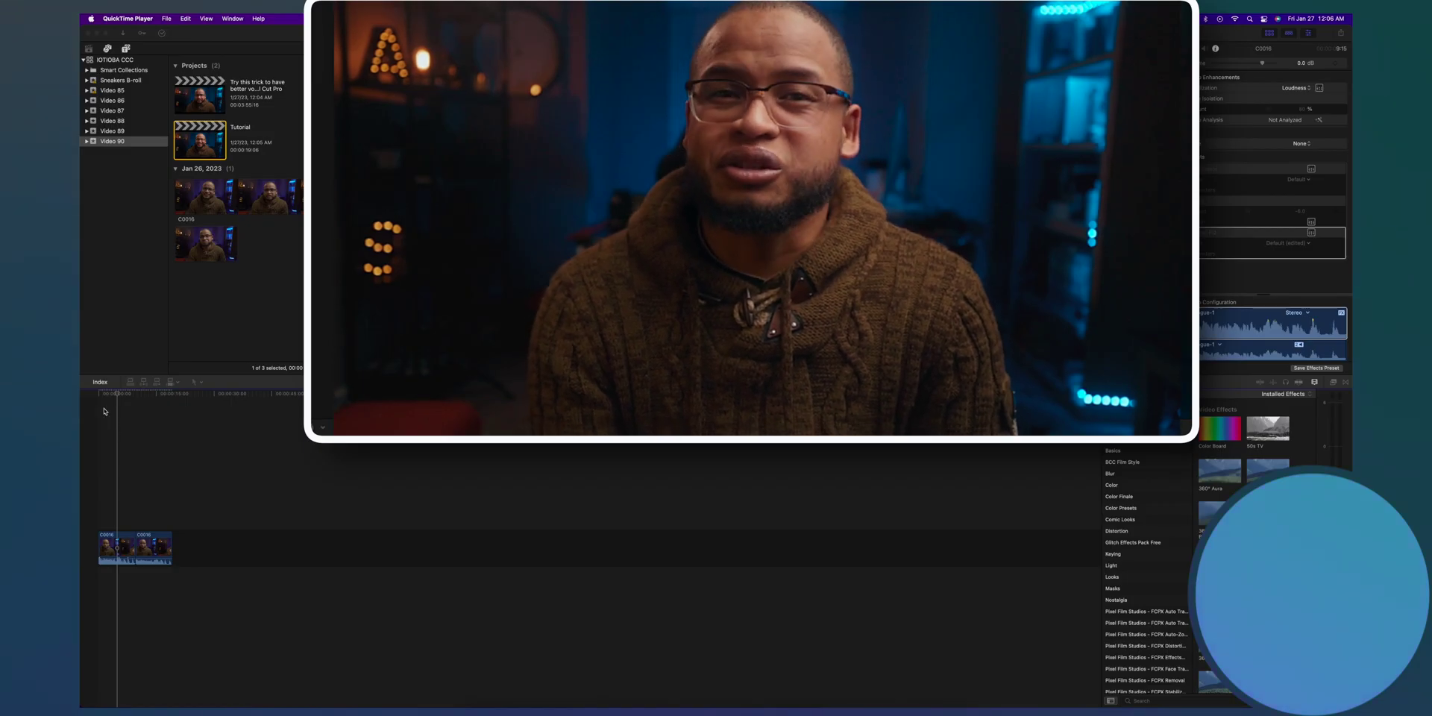
# - Play the dialogue clip from the start of the Tutorial timeline to hear its untreated audio
pyautogui.click(104, 411)
pyautogui.click(102, 401)
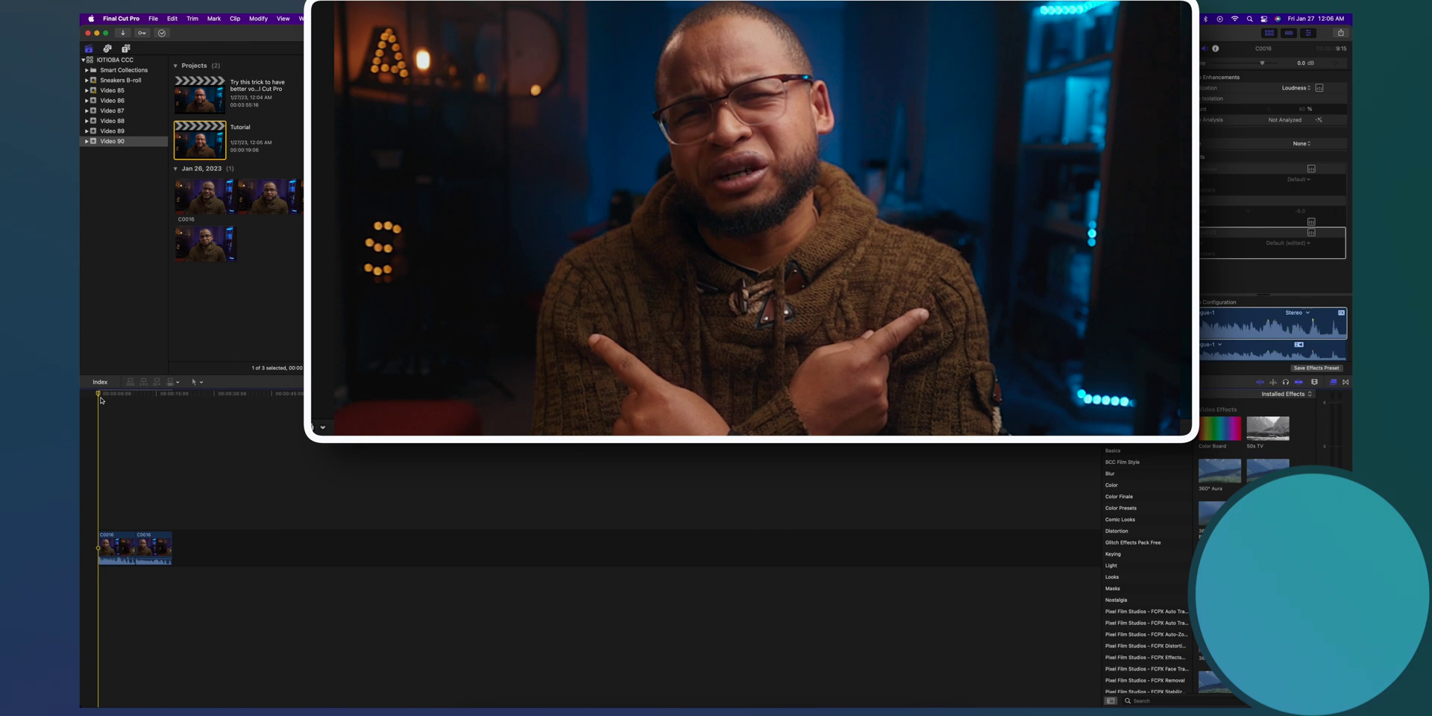
pyautogui.press('space')
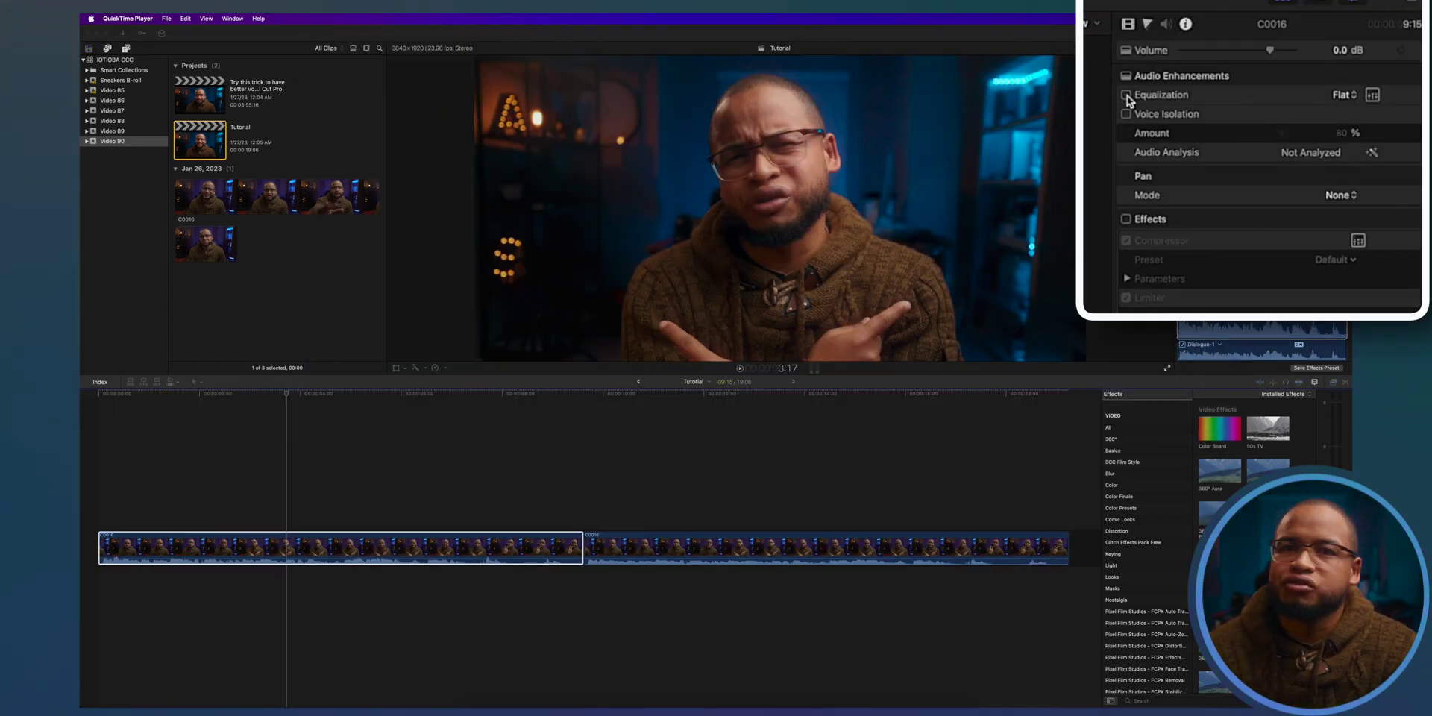
# - Enable Equalization on the clip's audio and apply the Loudness preset
pyautogui.click(1127, 95)
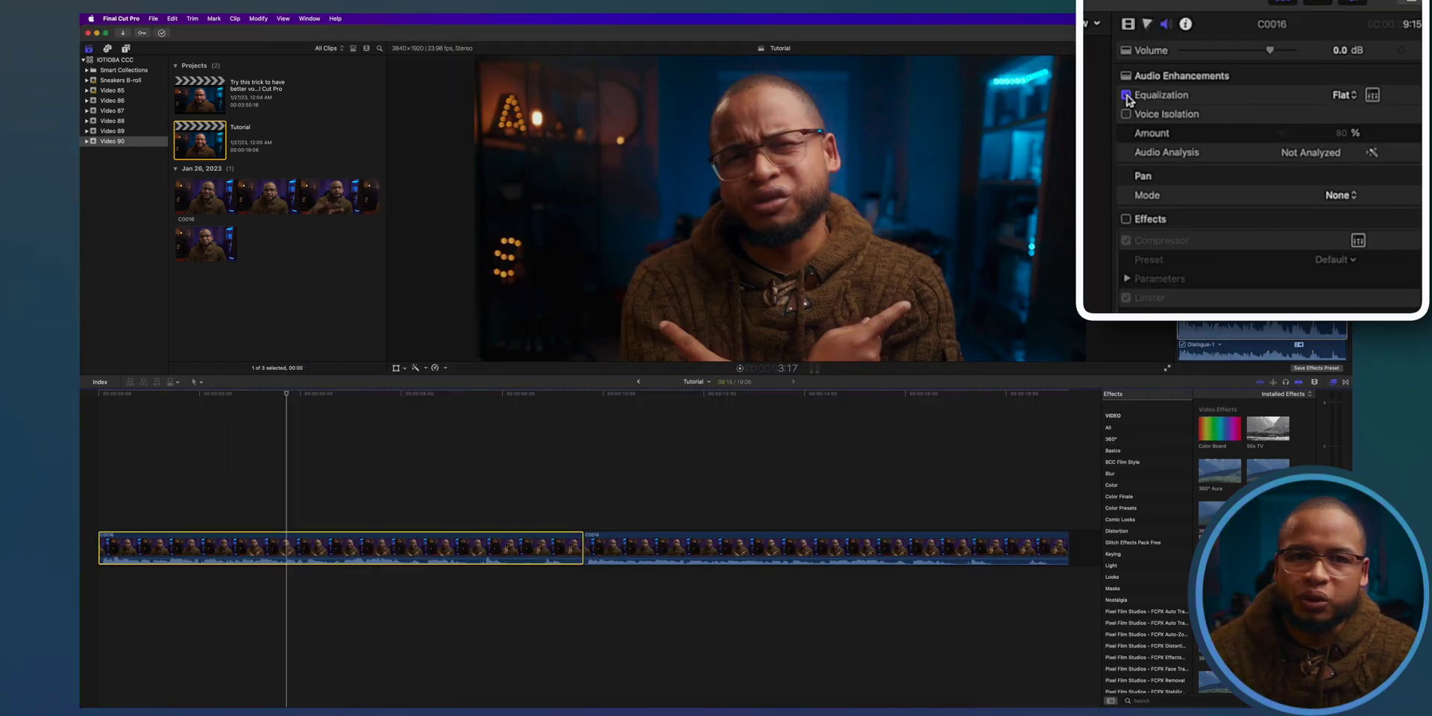
pyautogui.click(1345, 97)
pyautogui.click(1358, 150)
# - Turn on Voice Isolation and set its amount to 75%
pyautogui.moveTo(1282, 133)
pyautogui.mouseDown()
pyautogui.moveTo(1232, 134)
pyautogui.moveTo(1268, 135)
pyautogui.mouseUp()
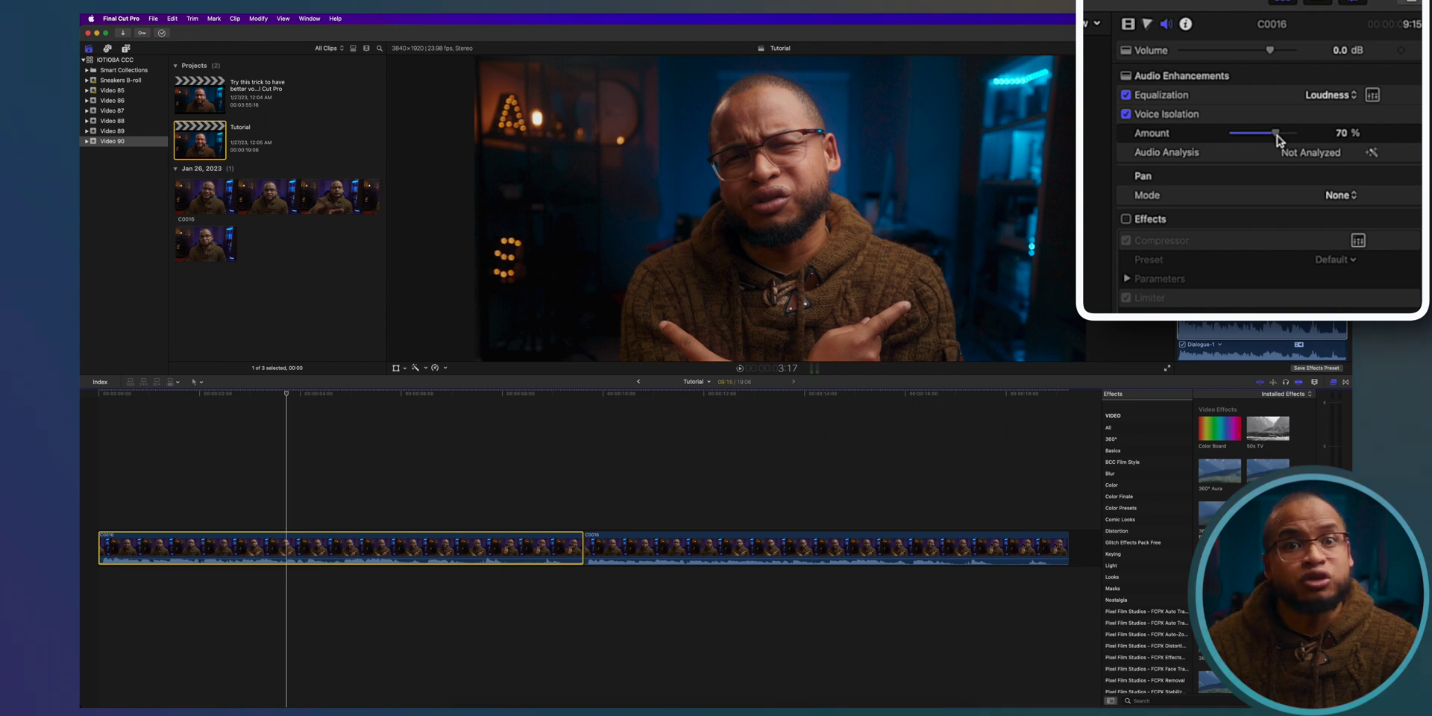
pyautogui.moveTo(1279, 140); pyautogui.dragTo(1283, 140)
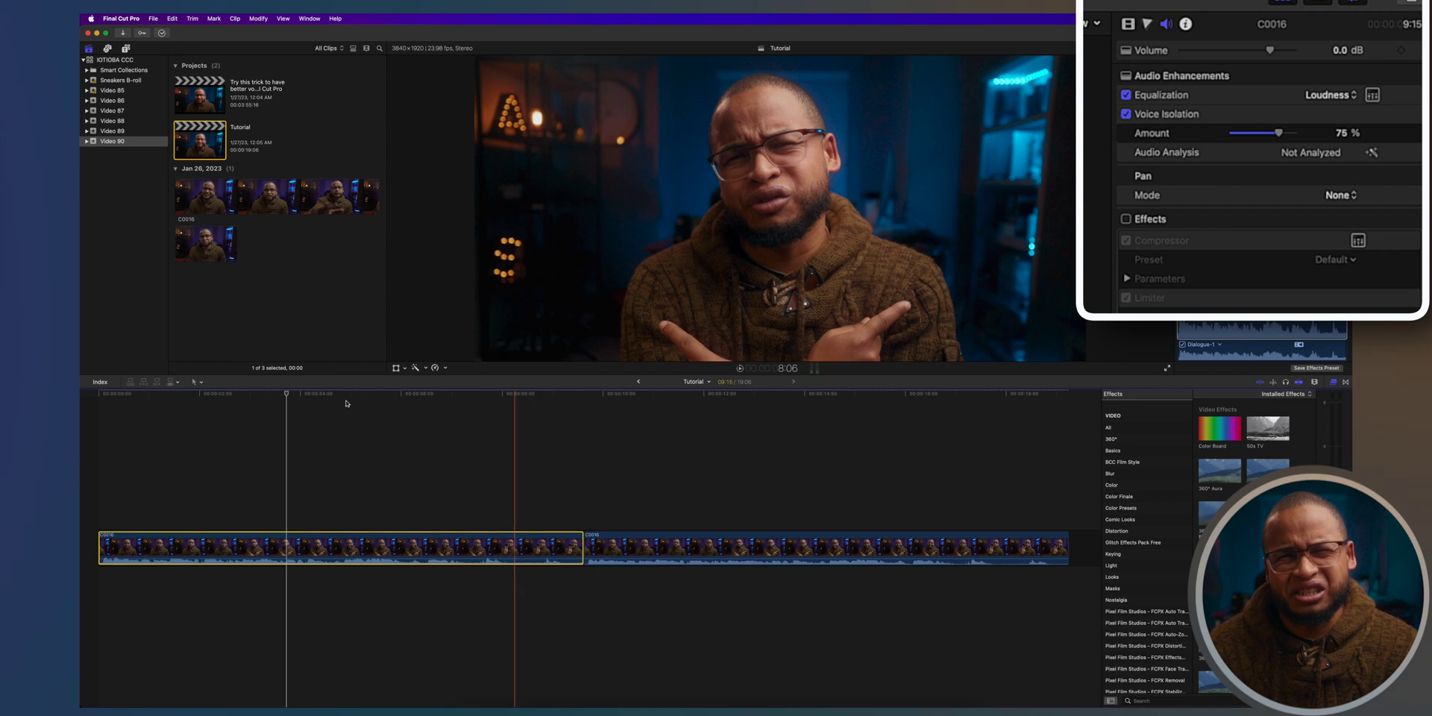
pyautogui.click(103, 413)
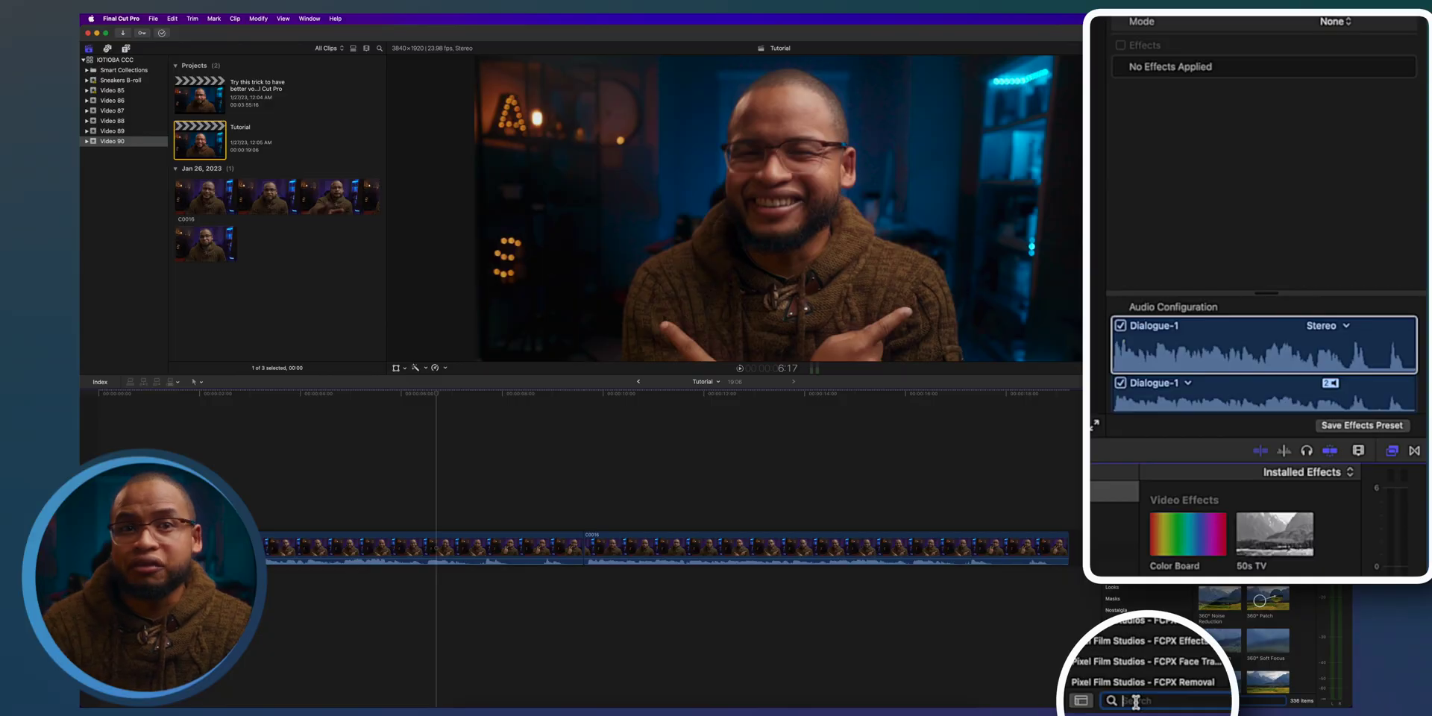
# - Add the Compressor and Limiter effects to the clip, setting the Limiter amount to -6.0
pyautogui.write('compress')
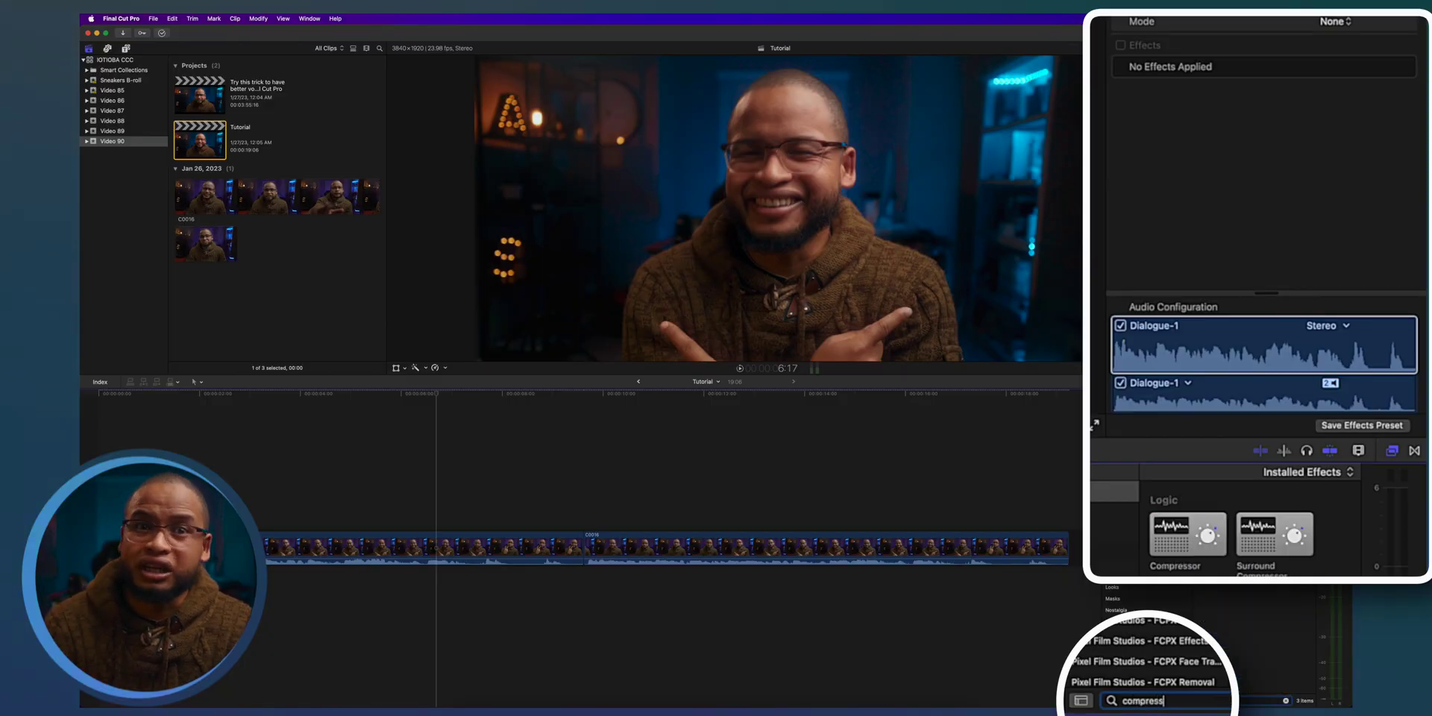
pyautogui.doubleClick(1181, 559)
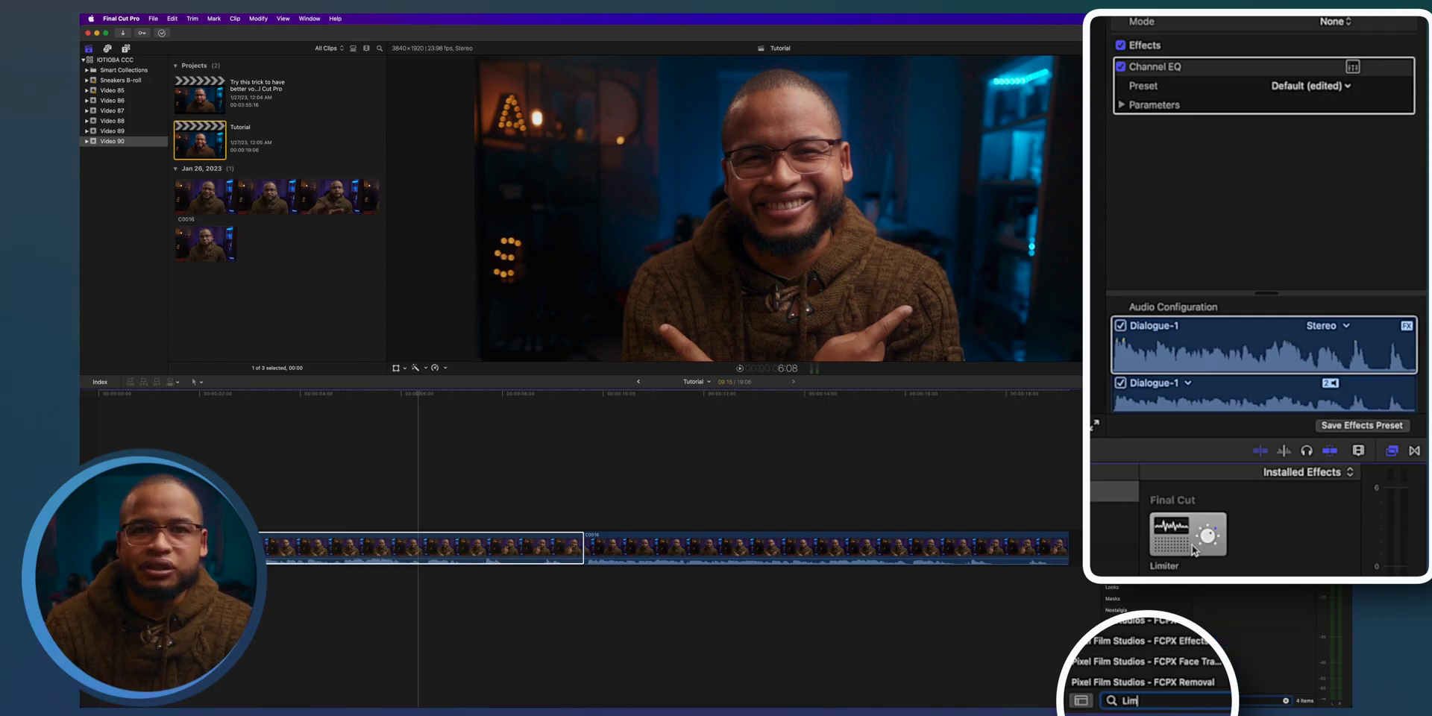
pyautogui.doubleClick(1192, 544)
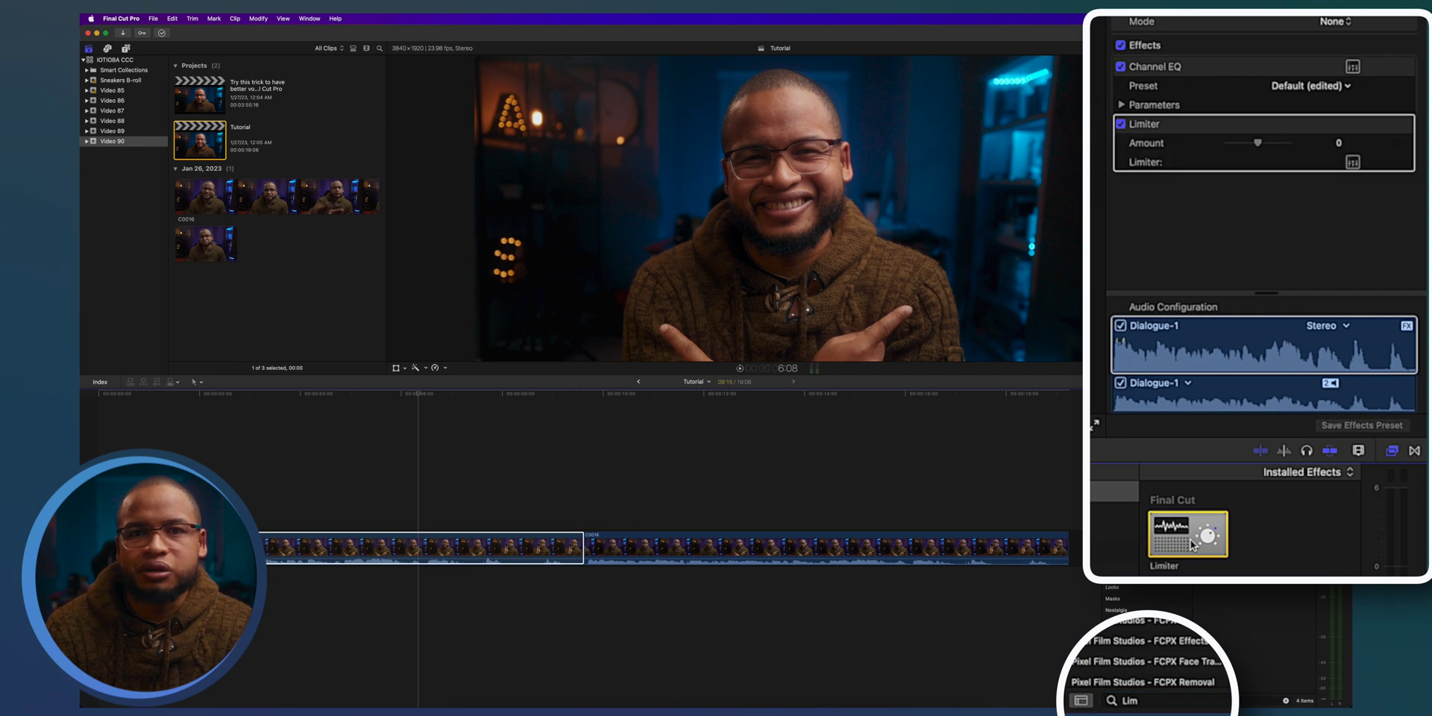
pyautogui.click(1335, 144)
pyautogui.write('-6.0')
pyautogui.press('Return')
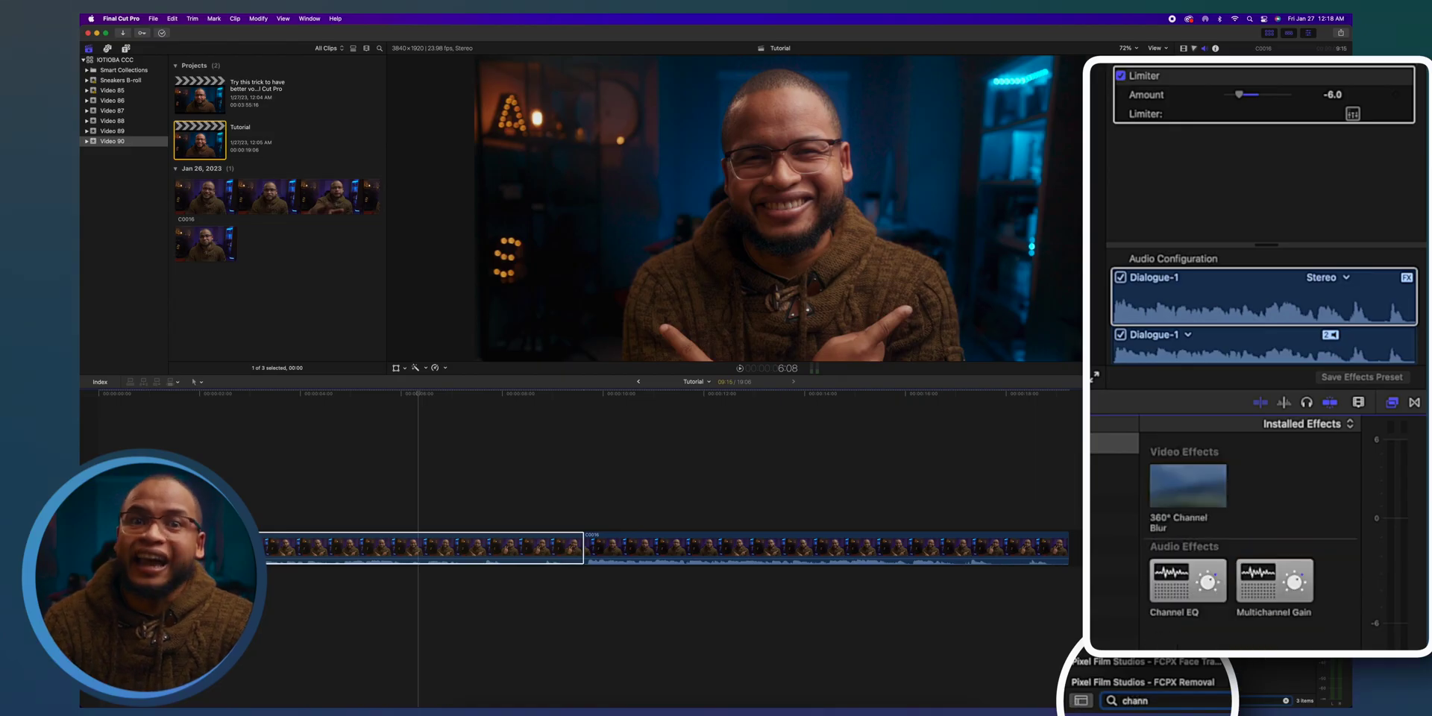
# - Add a Channel EQ effect after the Limiter and open its graphic editor
pyautogui.doubleClick(1197, 592)
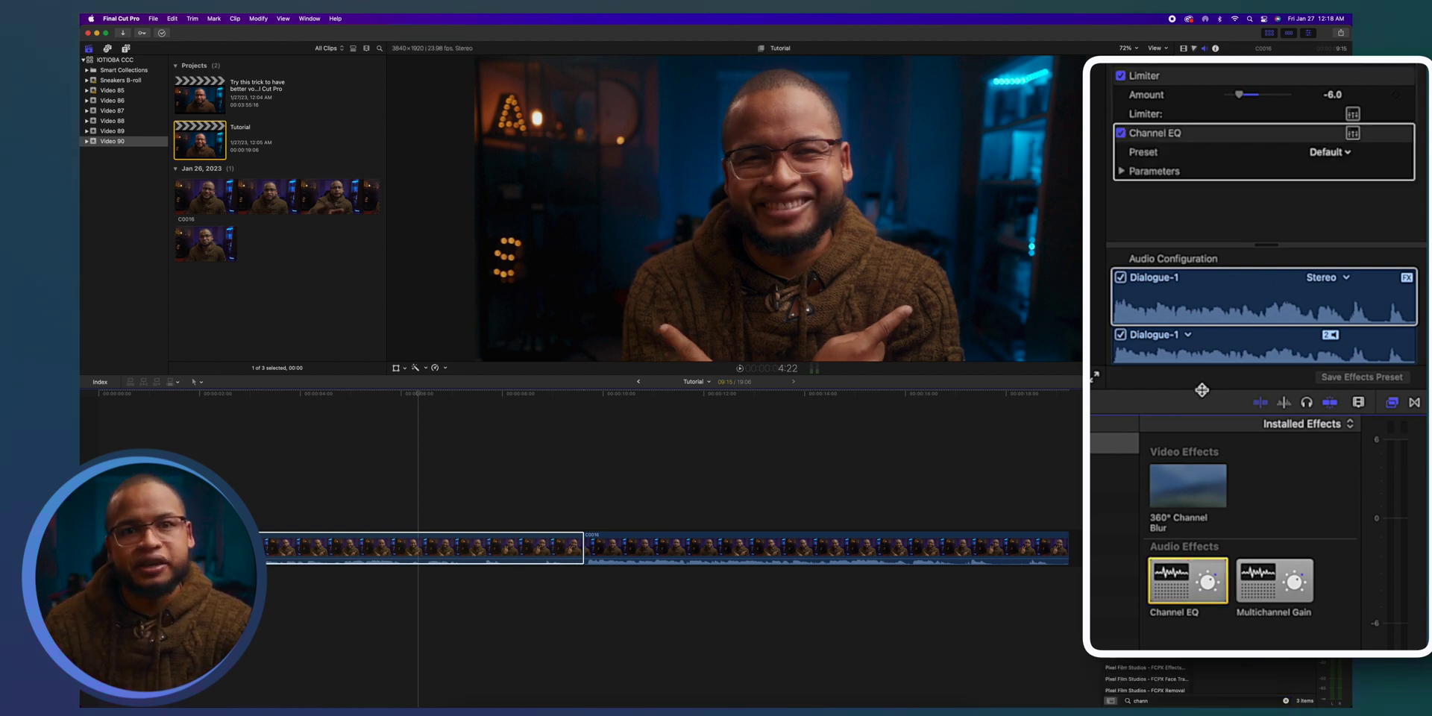
pyautogui.click(1311, 232)
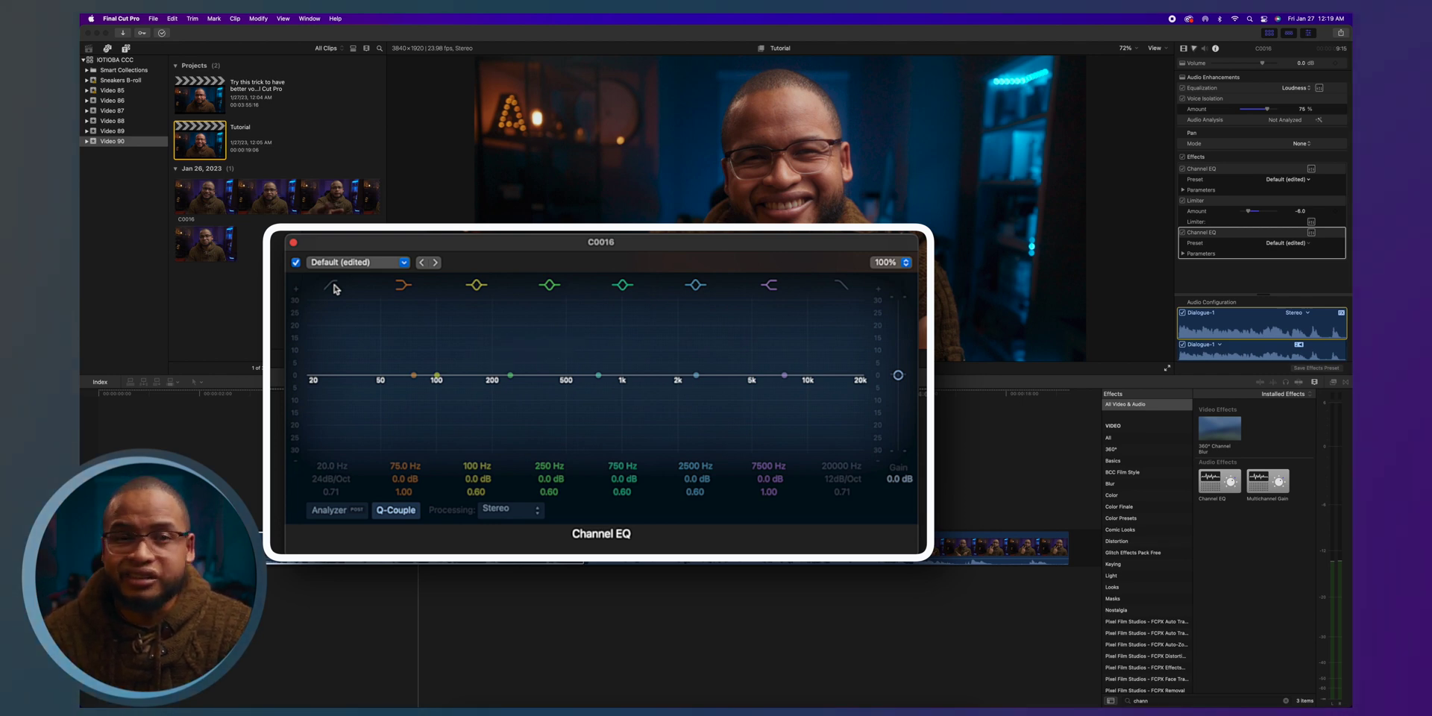
# - Turn on the Channel EQ's low-cut and high-cut bands and the spectrum analyzer
pyautogui.click(332, 286)
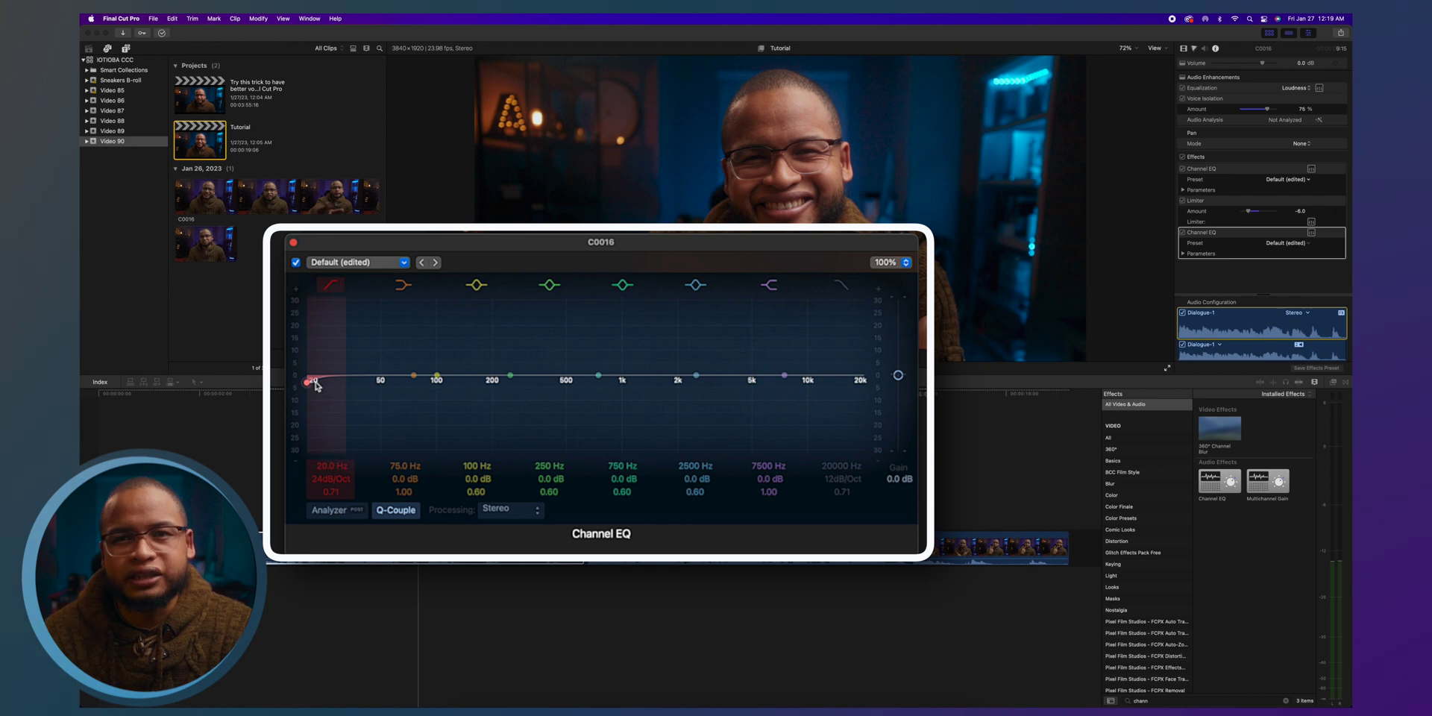
pyautogui.click(843, 286)
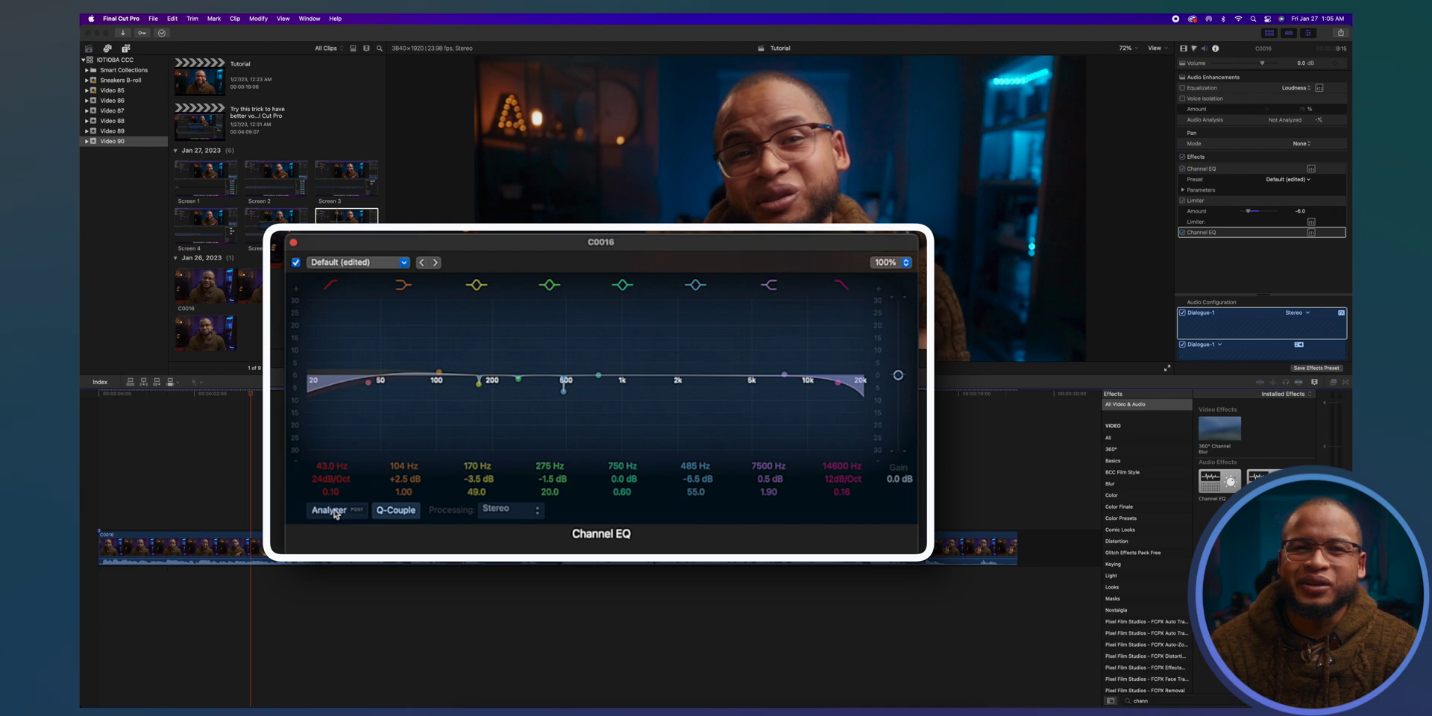
pyautogui.click(334, 510)
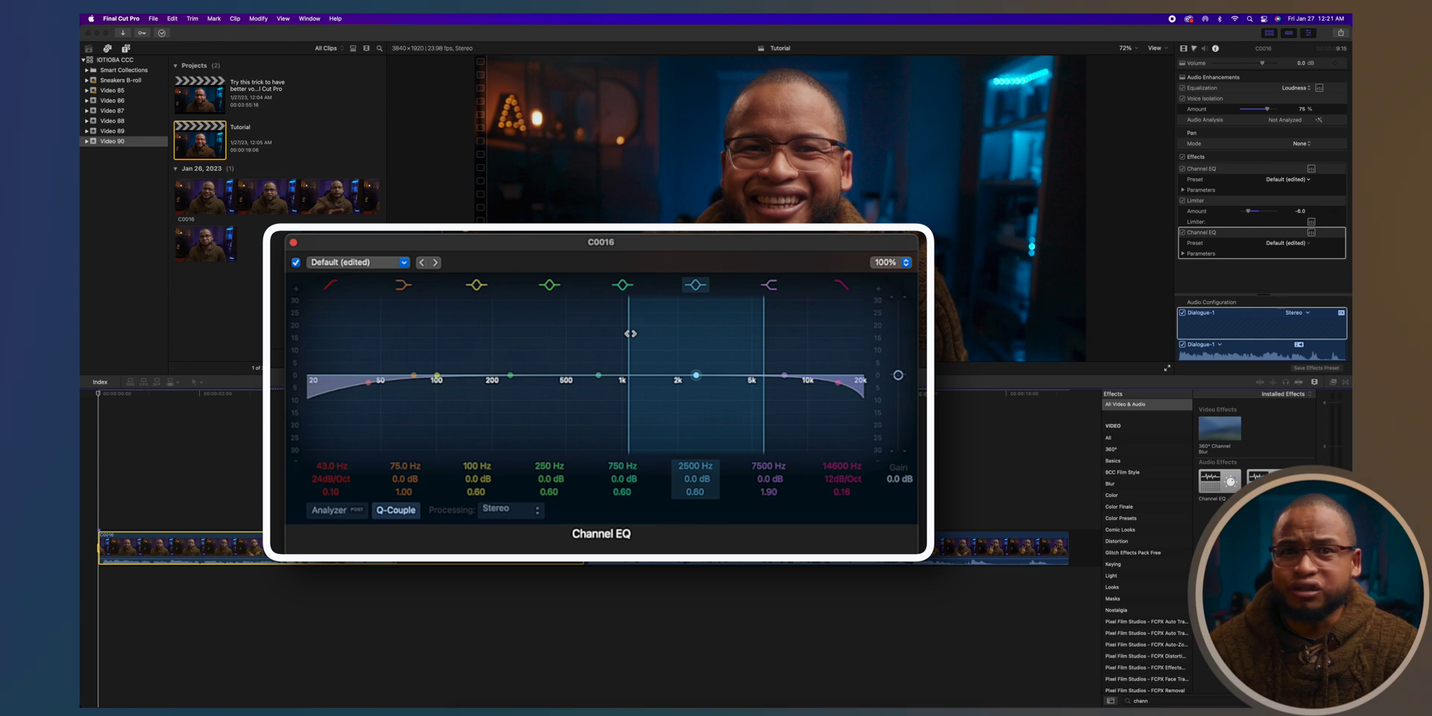
# - Narrow the 2500 Hz band to Q about 55, boost it to +12.5 dB, then sweep it toward 170 Hz
pyautogui.moveTo(630, 334); pyautogui.dragTo(689, 332)
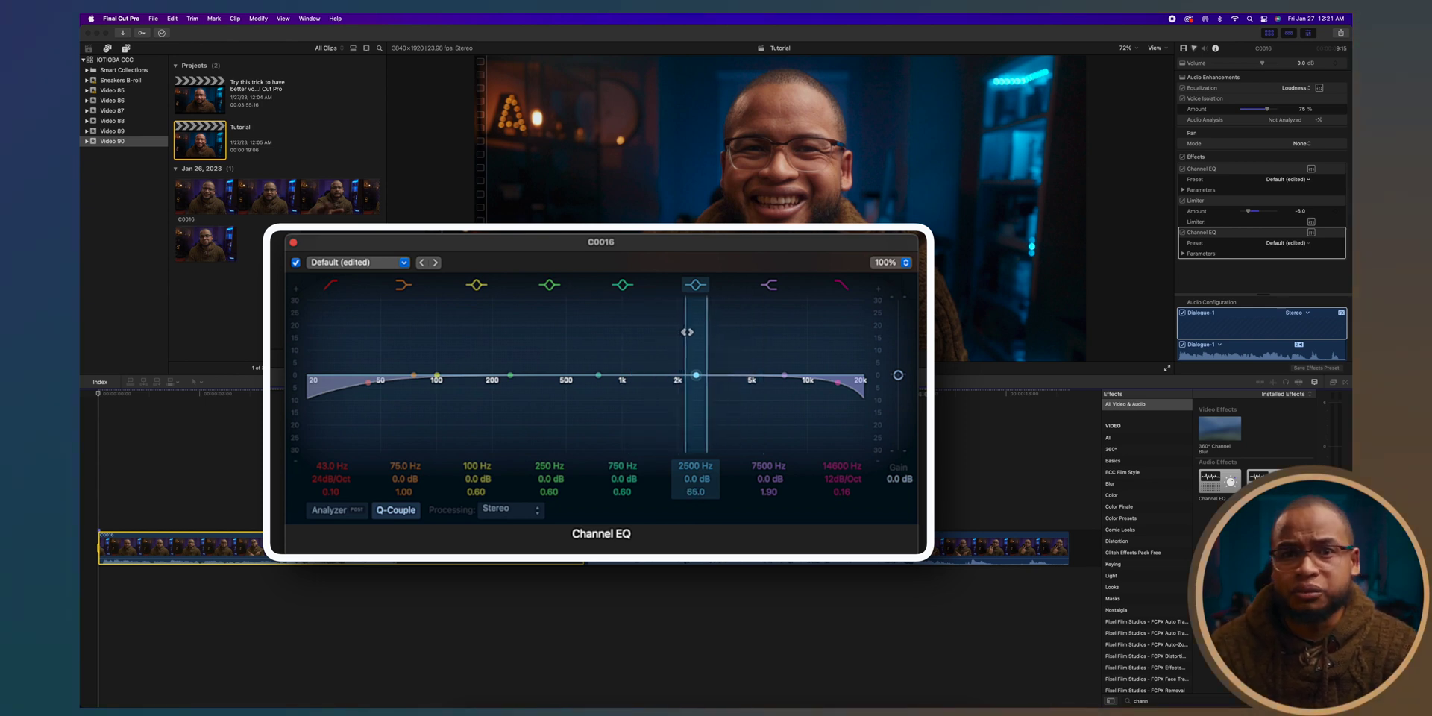
pyautogui.moveTo(695, 495)
pyautogui.mouseDown()
pyautogui.moveTo(695, 522)
pyautogui.moveTo(696, 501)
pyautogui.mouseUp()
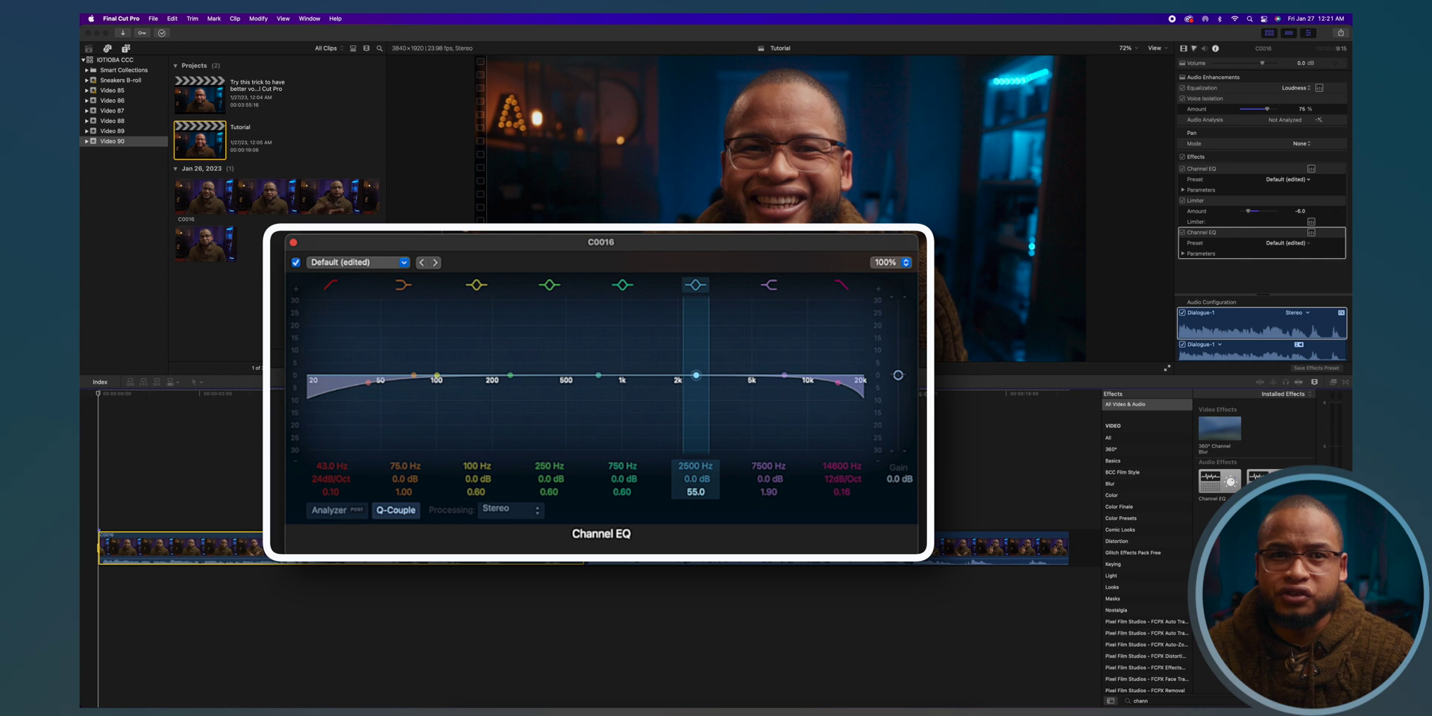
pyautogui.moveTo(696, 376); pyautogui.dragTo(699, 340)
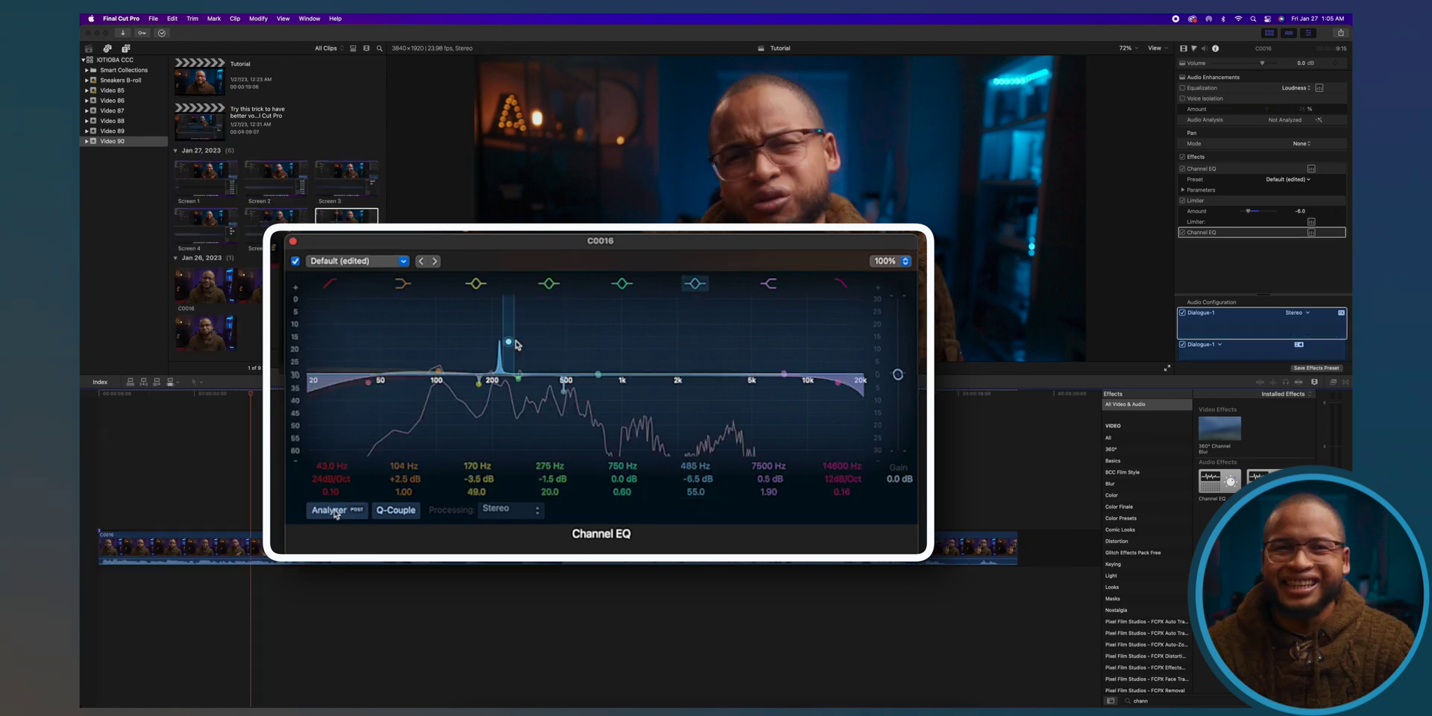
pyautogui.moveTo(524, 347); pyautogui.dragTo(489, 349)
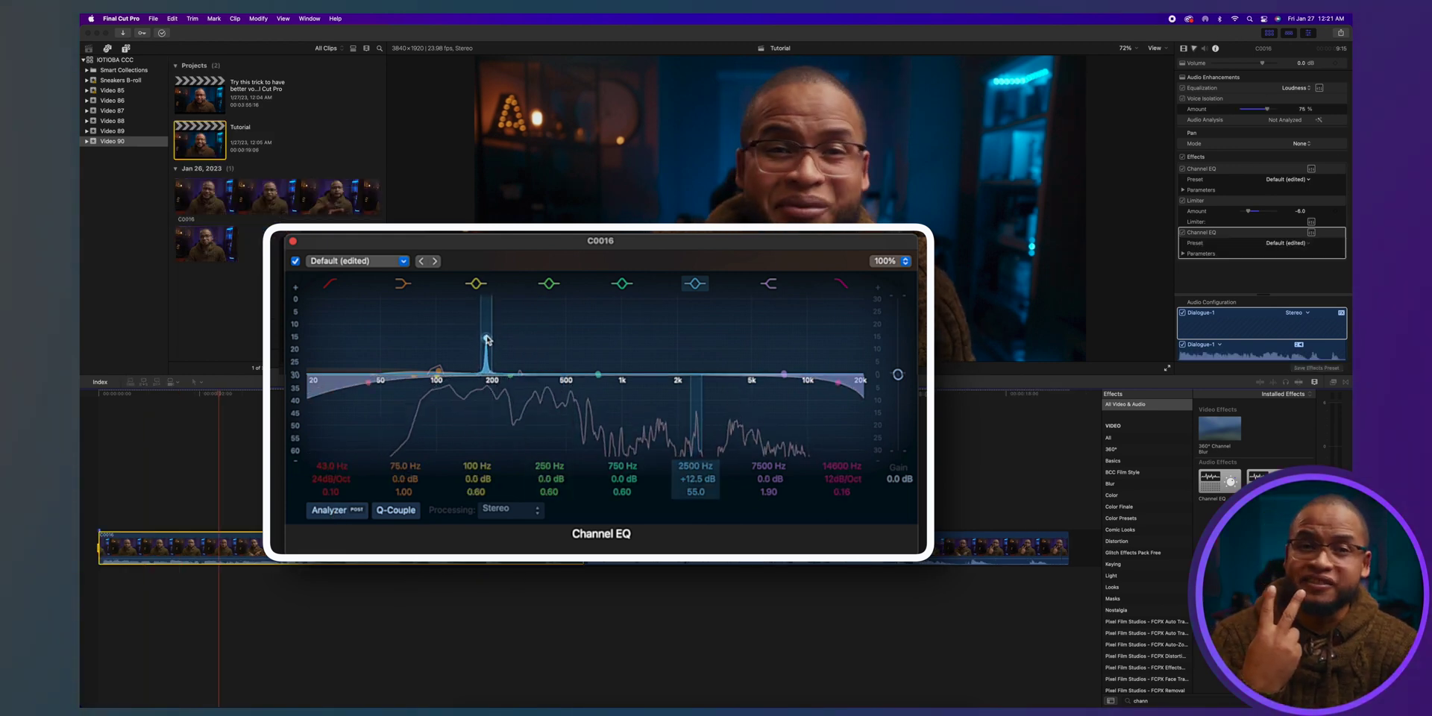
# - Move the narrow peak to 485 Hz and cut it to -6.5 dB, then widen 270 Hz and lift 750 Hz to 780 Hz +2.5 dB
pyautogui.moveTo(487, 340); pyautogui.dragTo(565, 385)
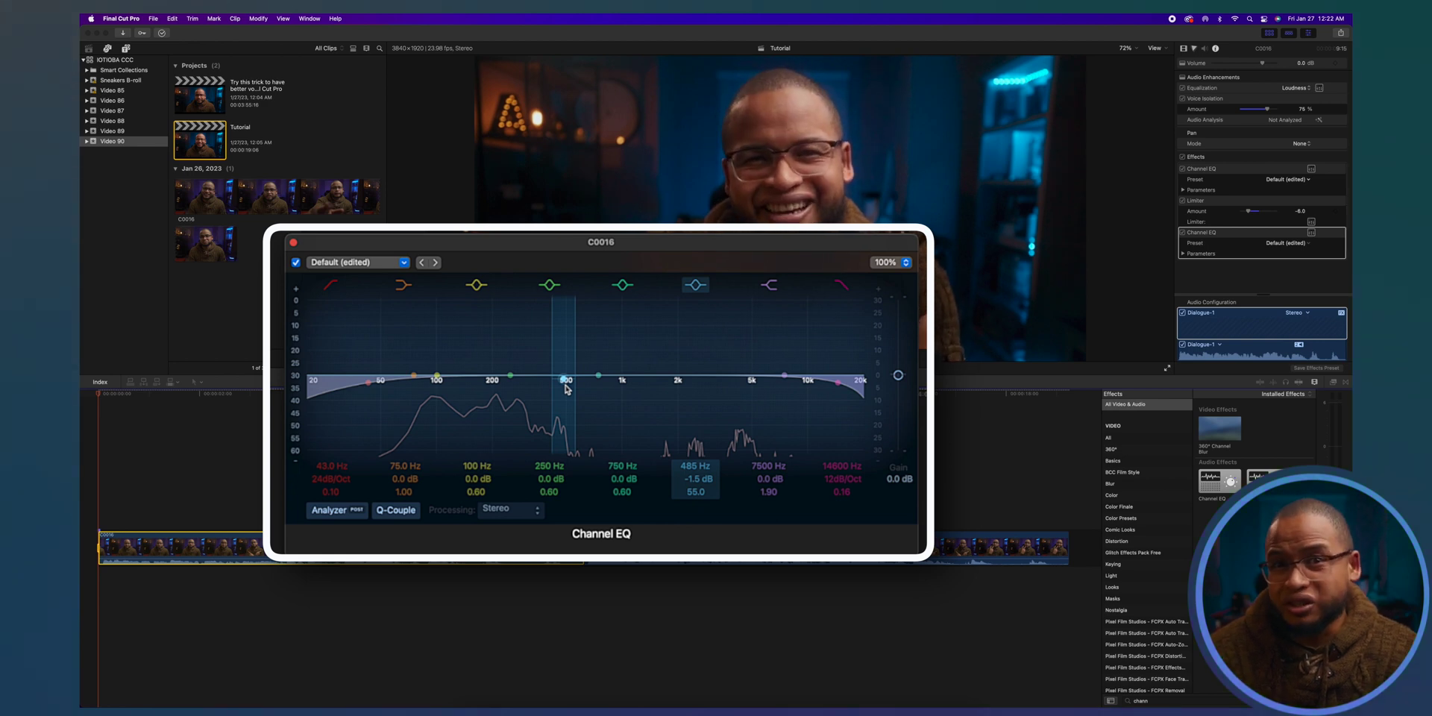
pyautogui.moveTo(566, 387); pyautogui.dragTo(564, 390)
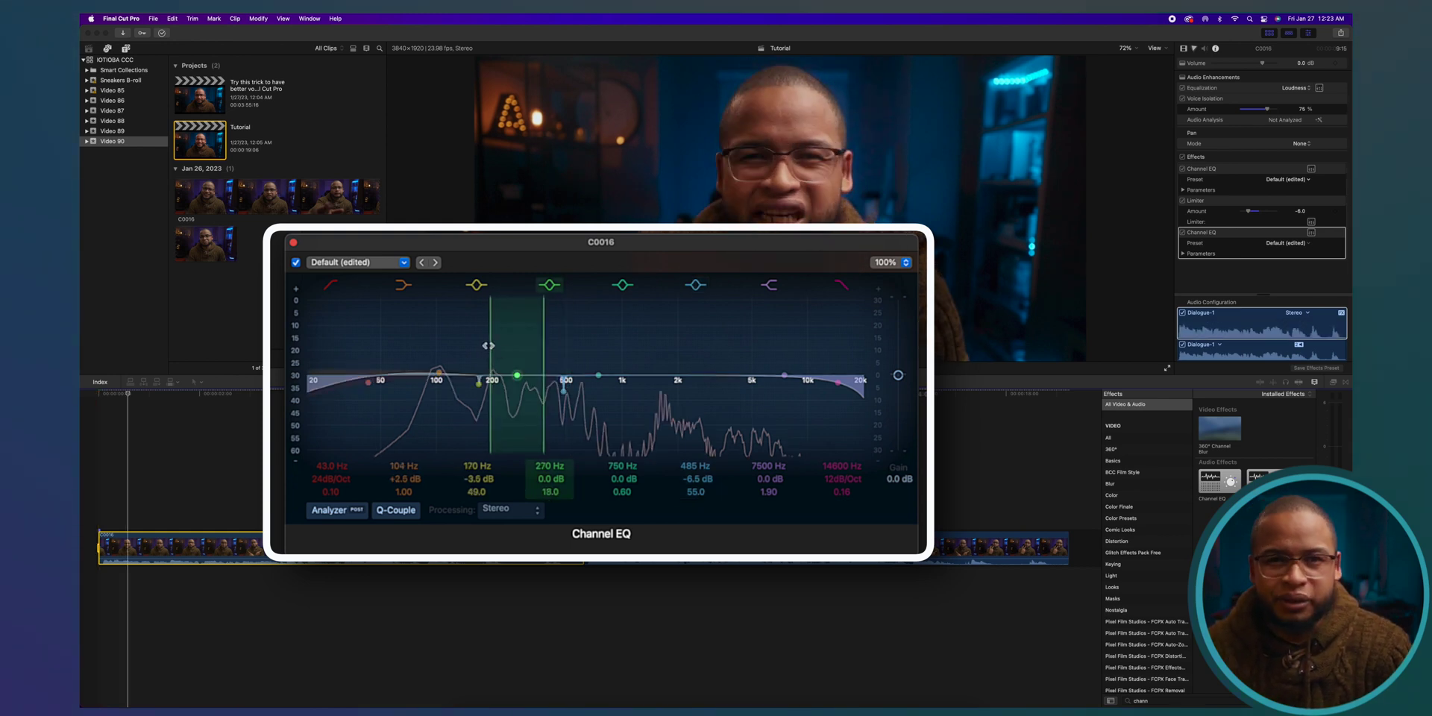
pyautogui.moveTo(482, 345); pyautogui.dragTo(448, 345)
pyautogui.moveTo(598, 376); pyautogui.dragTo(602, 368)
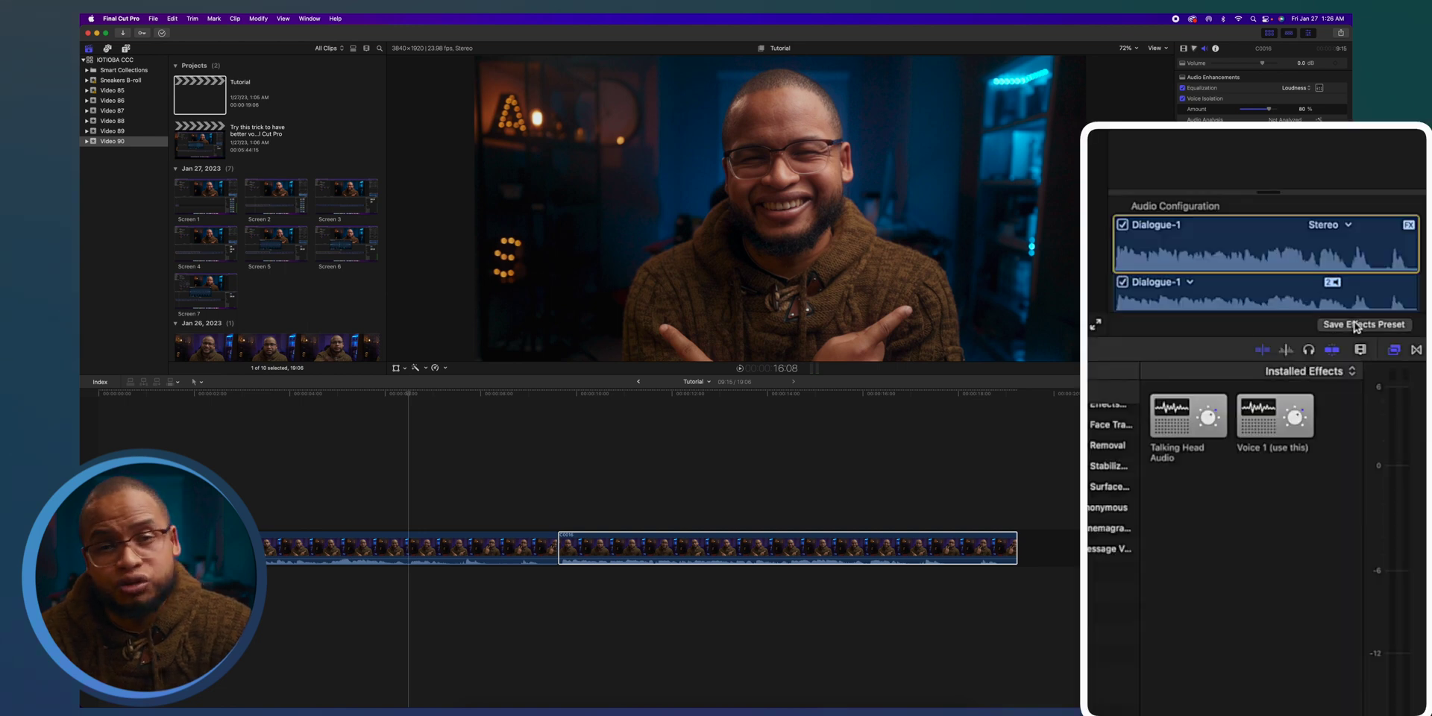
# - Save the clip's audio effects as the preset 'Voice 1 (use this)'
pyautogui.click(1357, 326)
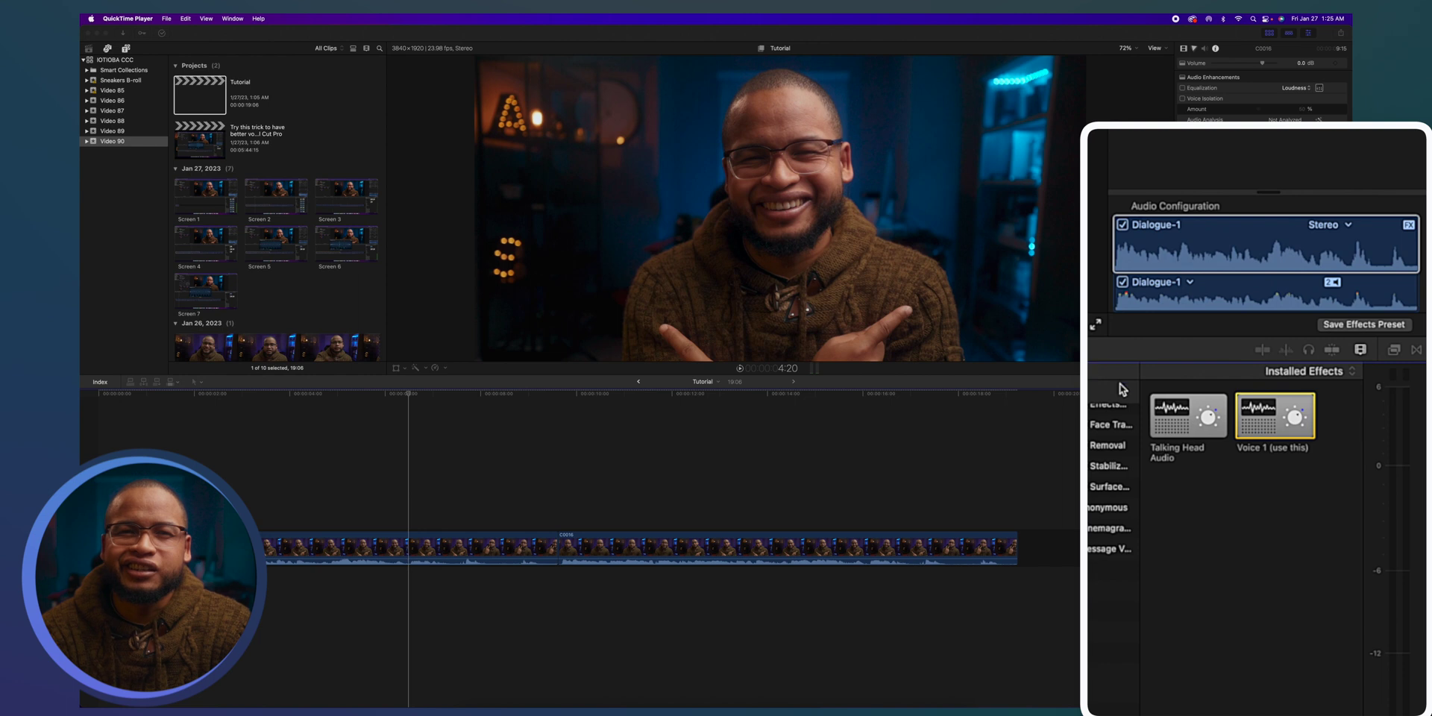
pyautogui.click(841, 555)
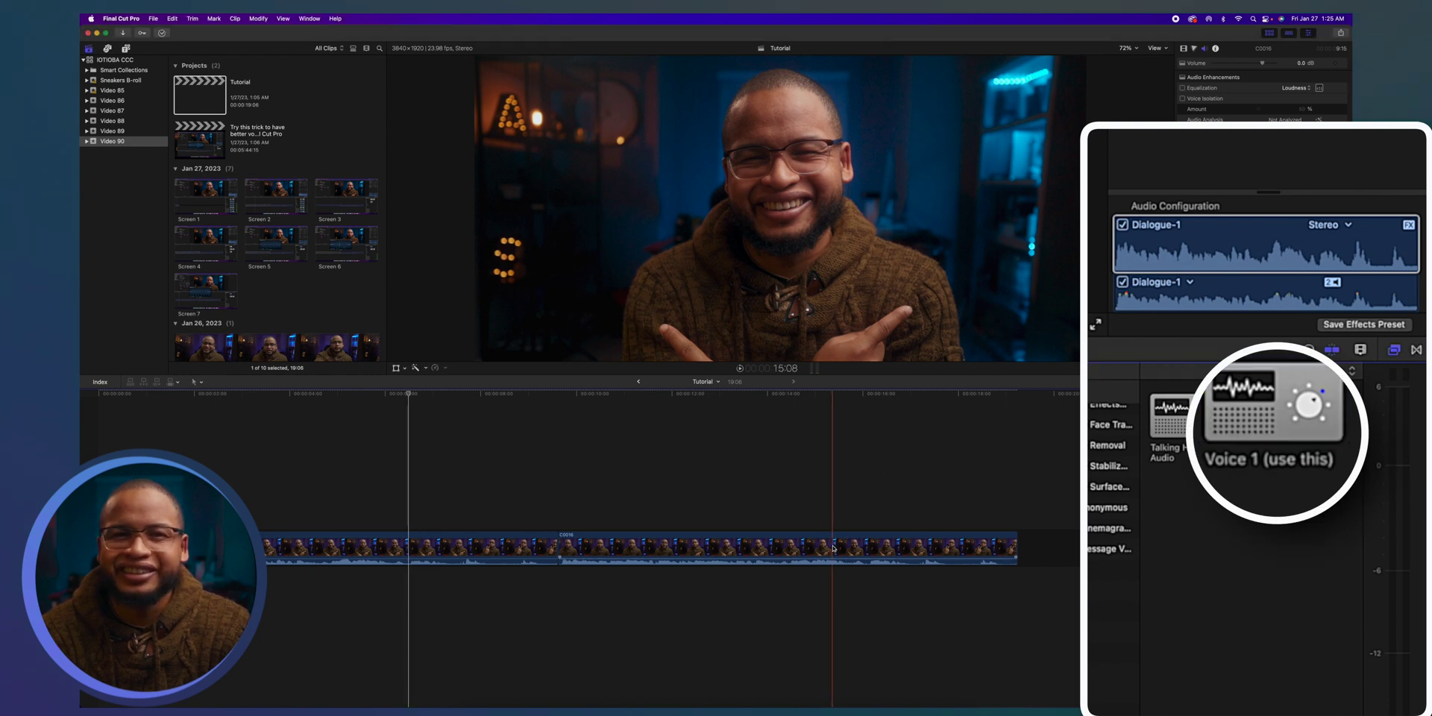